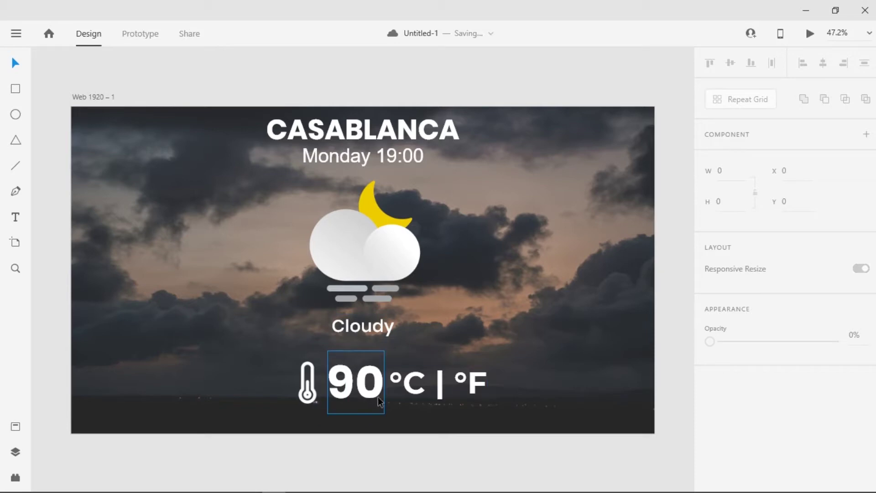
- Check the Web 1920 – 1 artboard's width and height values
left_click(518, 237)
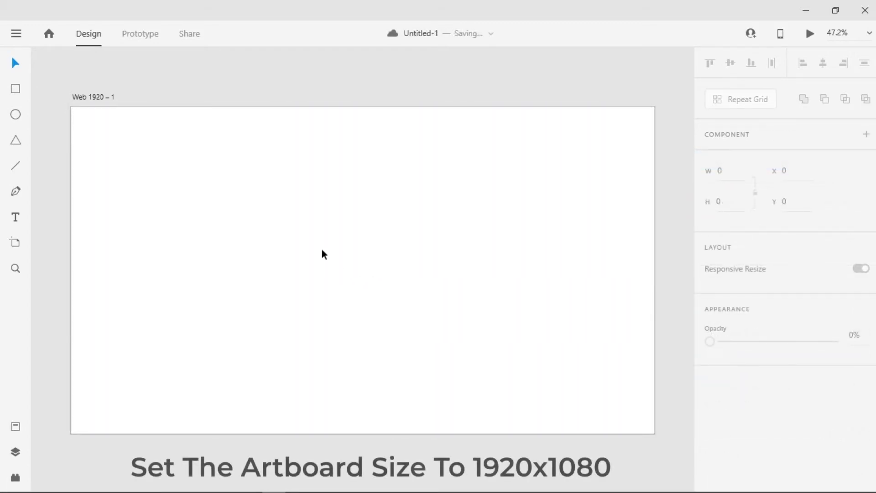
left_click(320, 218)
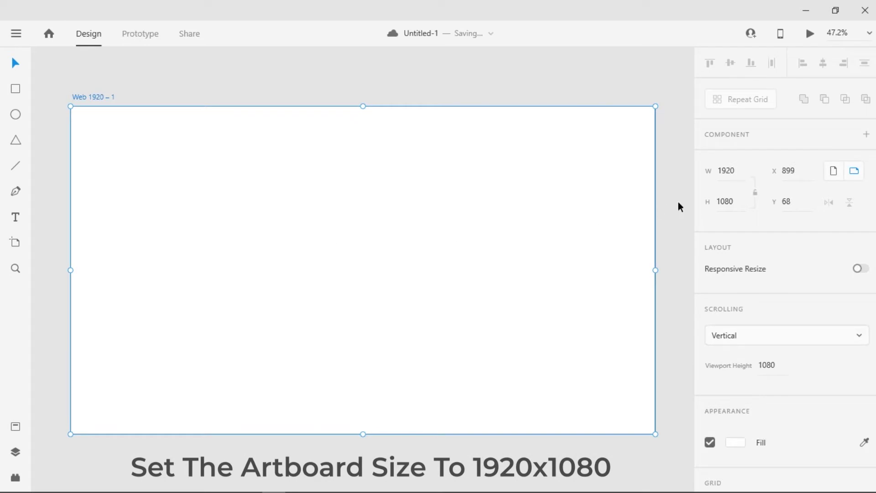
left_click_drag(736, 174, 724, 174)
double_click(726, 201)
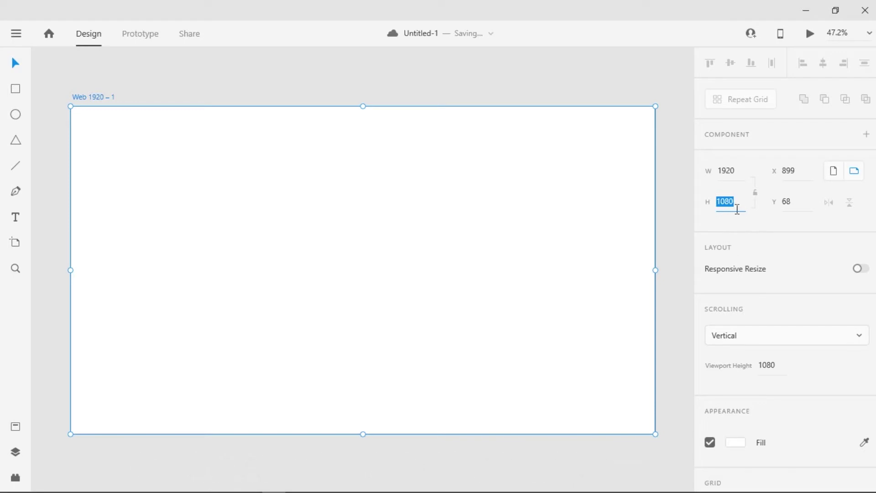
left_click(357, 296)
- Place the Background-image component on the artboard at X 0, Y 0 so it covers the whole area, and lock it
left_click(14, 428)
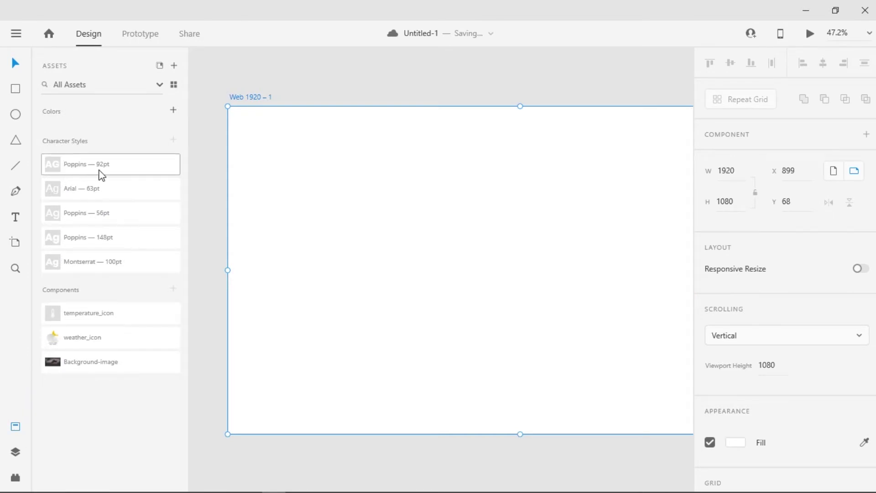
mouse_move(80, 175)
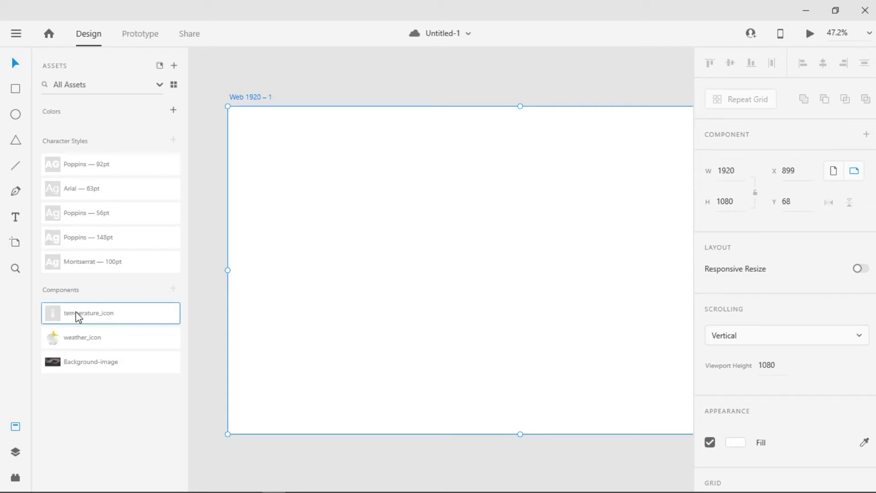
left_click(68, 365)
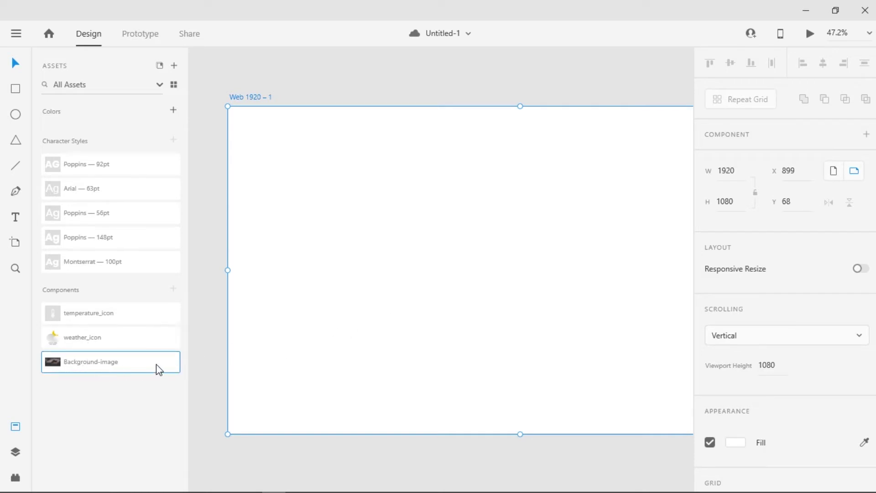
left_click_drag(157, 365, 403, 292)
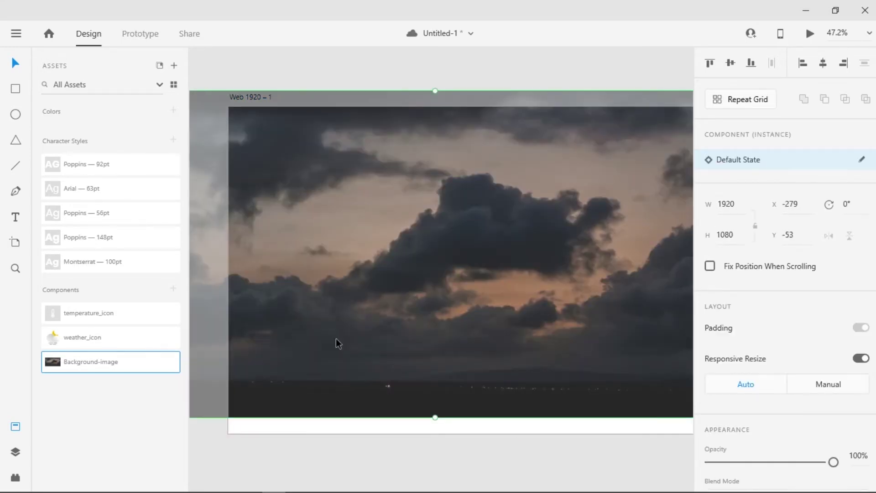
left_click(16, 426)
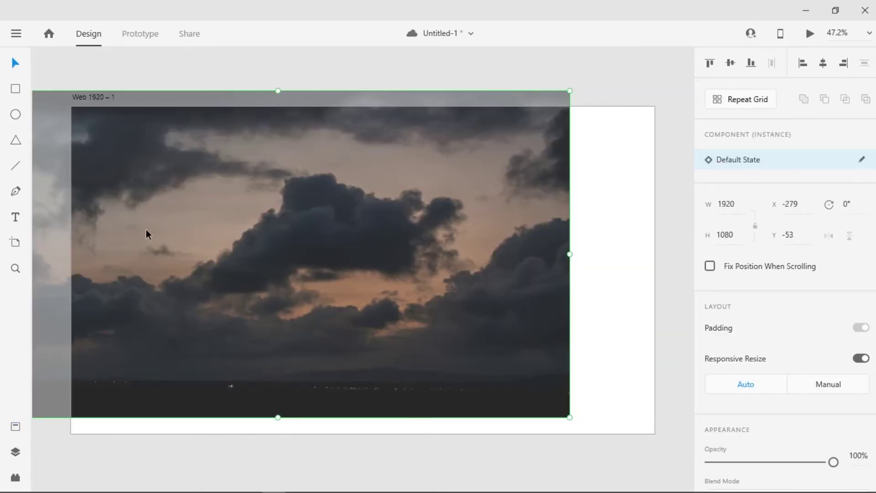
left_click_drag(146, 233, 225, 237)
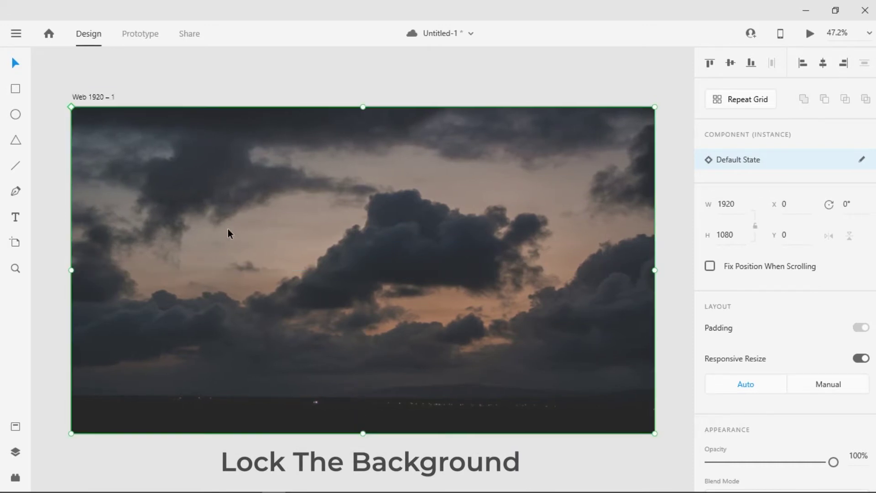
right_click(228, 233)
left_click(269, 174)
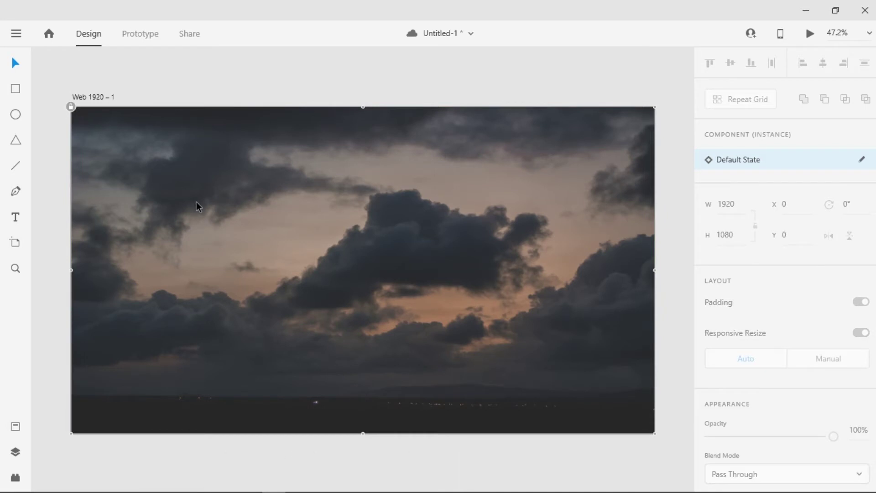
- Add the city name text "CASABLANCA" near the top of the artboard using the Poppins 92pt character style
left_click(15, 426)
left_click(17, 218)
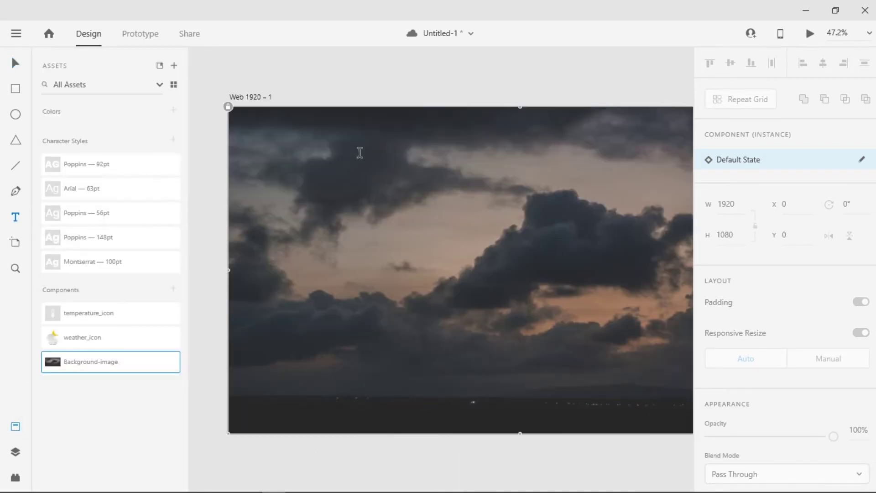
left_click(371, 149)
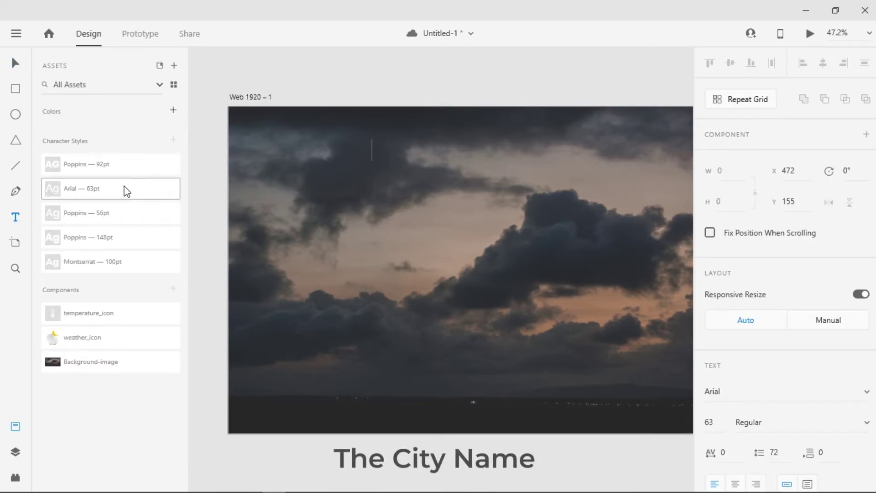
left_click(90, 166)
type("CASABLANCA")
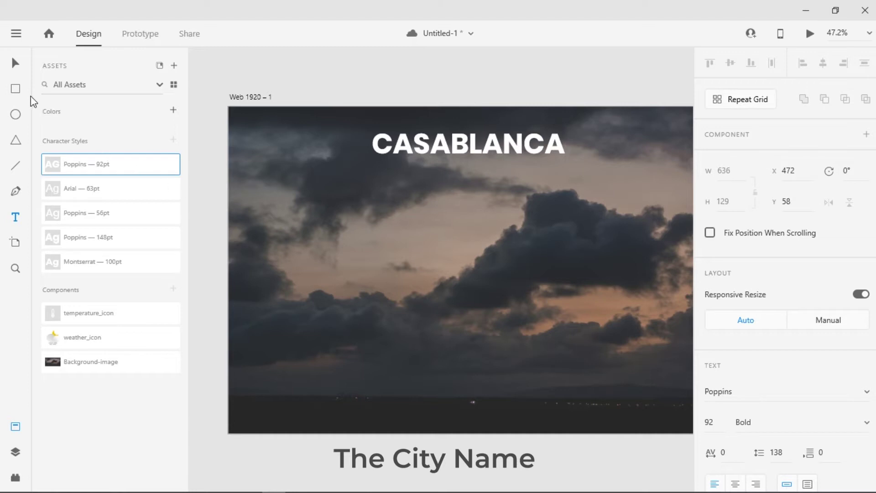
left_click(15, 63)
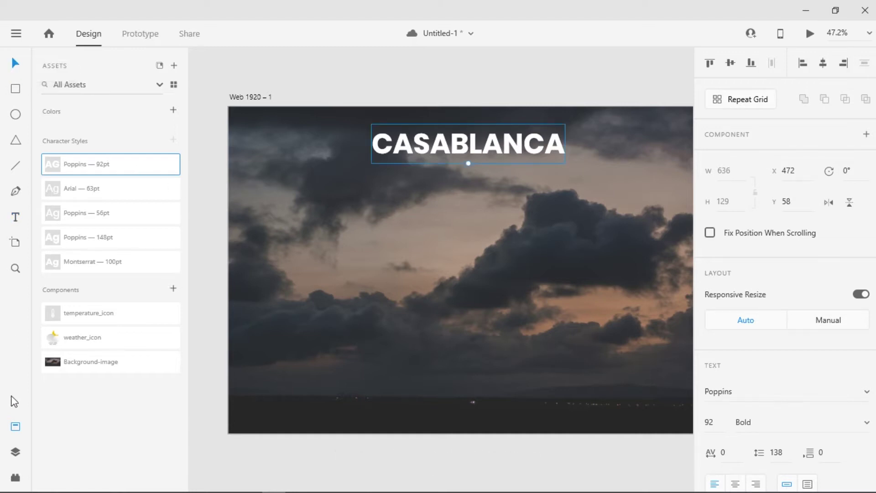
- Move the CASABLANCA title up to the artboard's top edge, at about Y -12, and center it horizontally
left_click(15, 426)
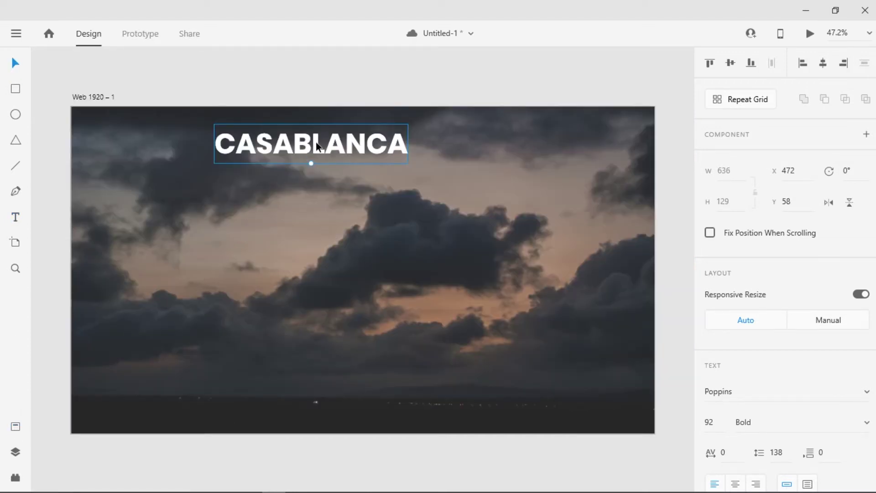
left_click_drag(306, 143, 342, 122)
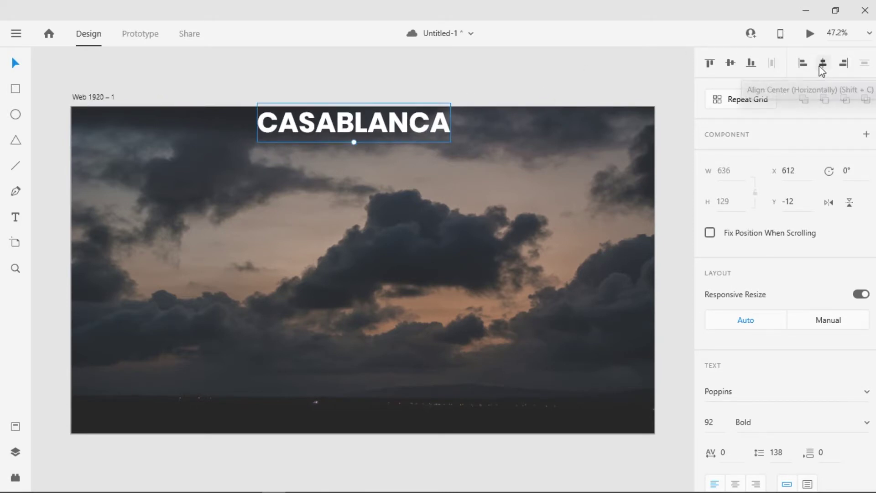
left_click(821, 65)
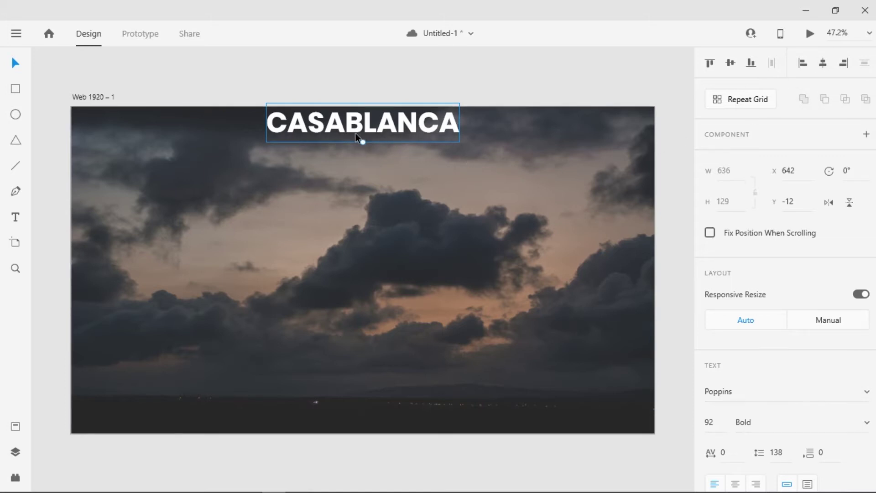
left_click(316, 176)
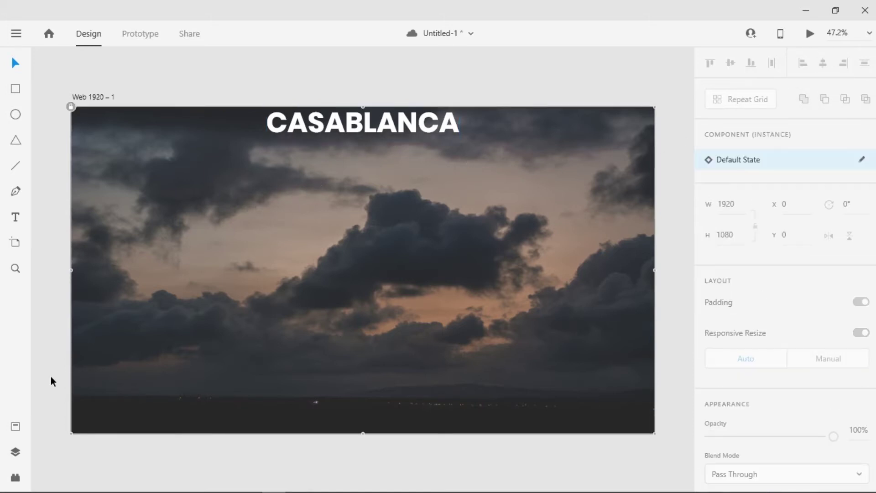
- Add the text "Monday 19:00" below the city name using the Arial 63pt character style
left_click(16, 426)
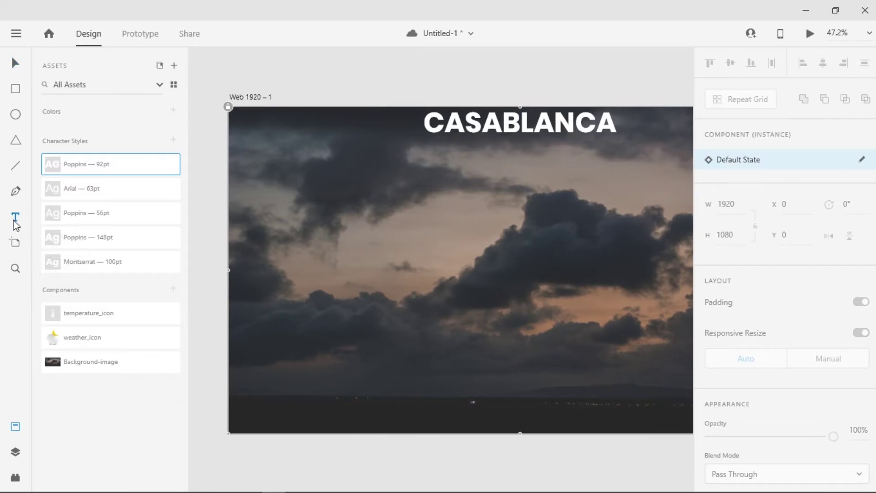
left_click(426, 176)
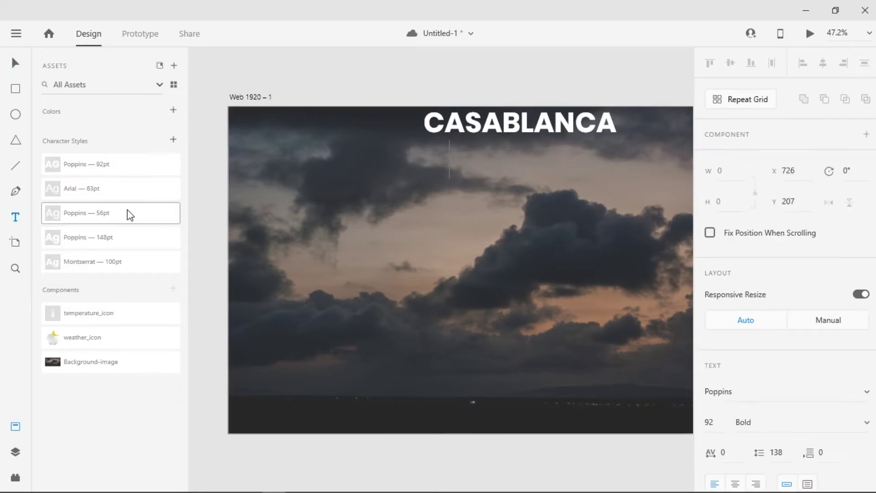
left_click(108, 196)
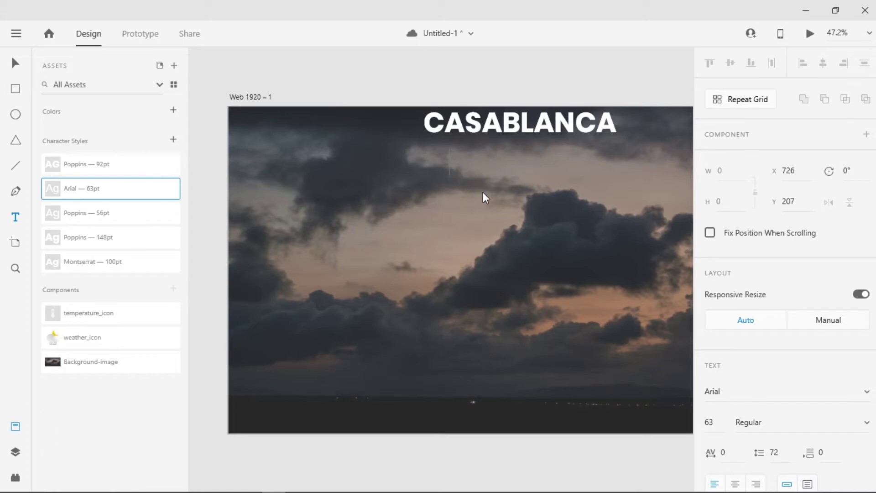
type("Monday 19:00")
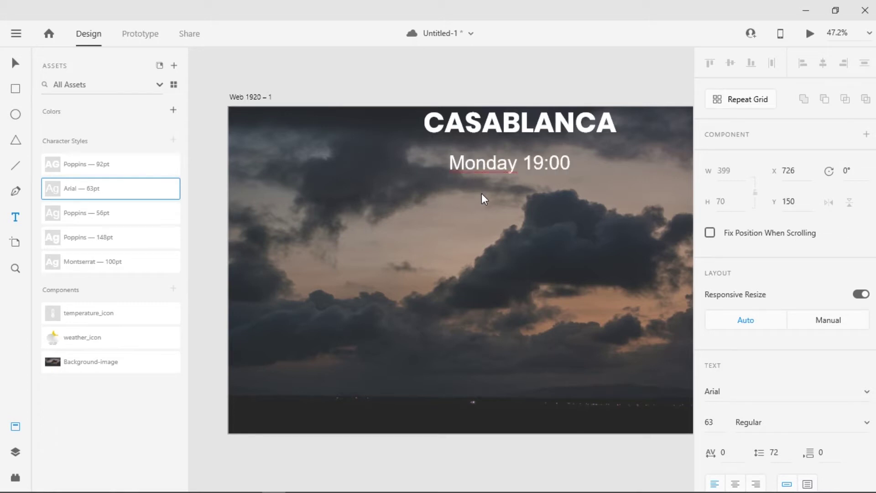
left_click(15, 65)
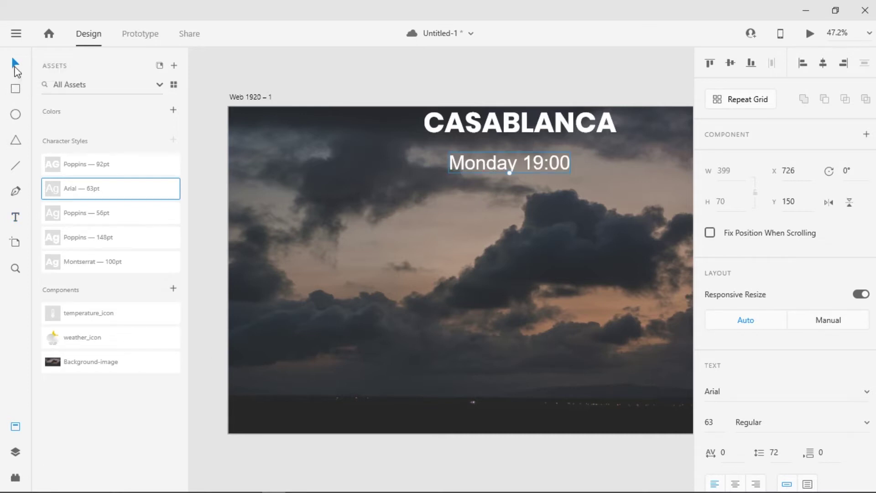
- Move the "Monday 19:00" text up close under the title, at about Y 108, and center it horizontally
left_click(16, 427)
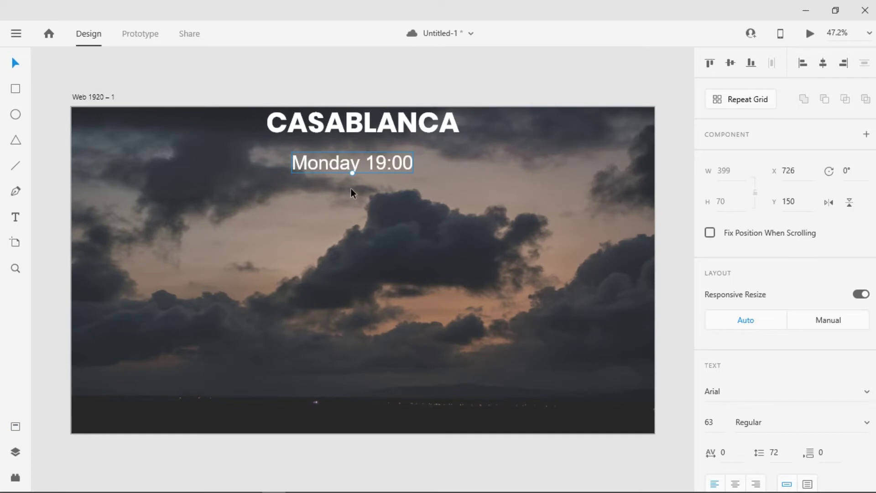
left_click_drag(358, 162, 358, 150)
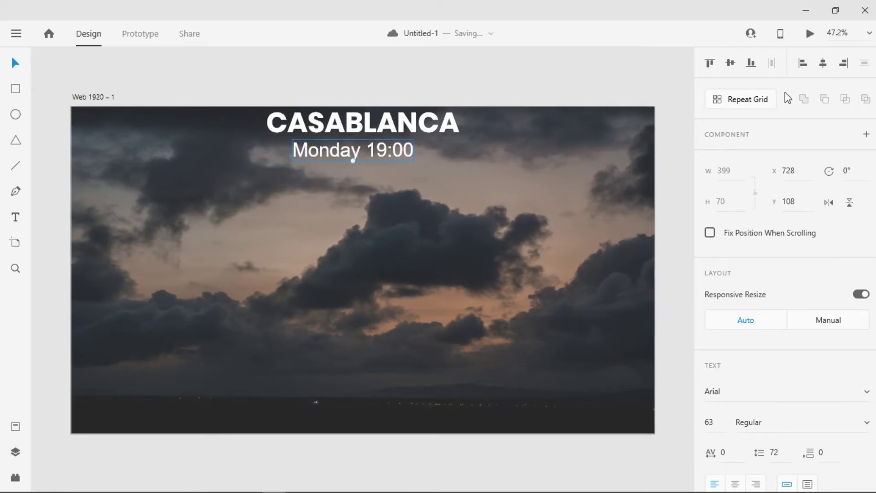
left_click(822, 63)
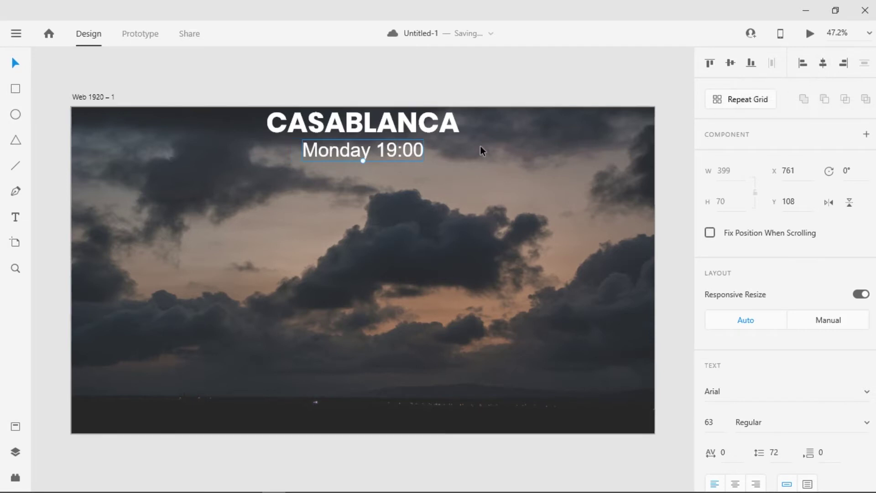
left_click(379, 182)
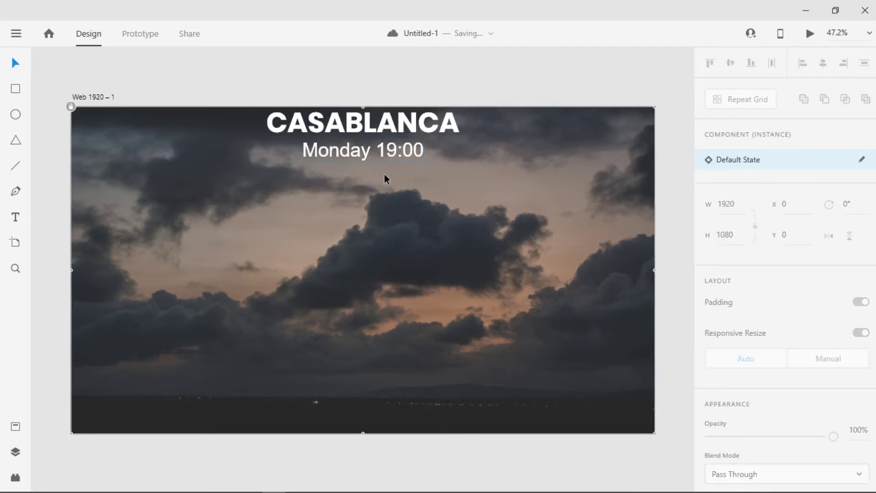
- Place the weather_icon component below the date text, centered horizontally at about X 744, Y 193
left_click(16, 427)
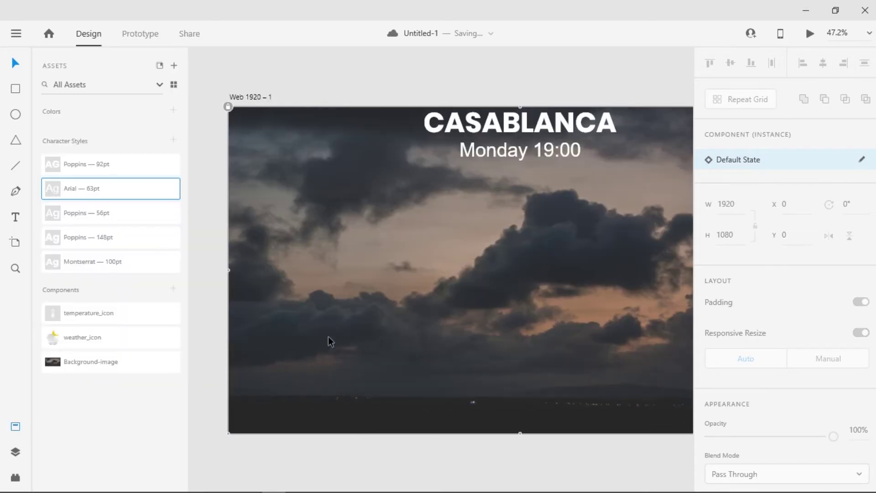
left_click_drag(98, 340, 520, 239)
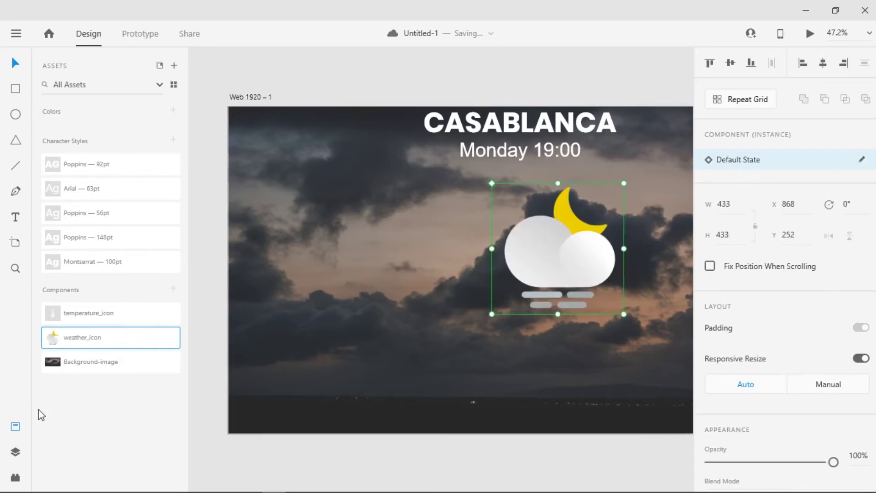
left_click(16, 426)
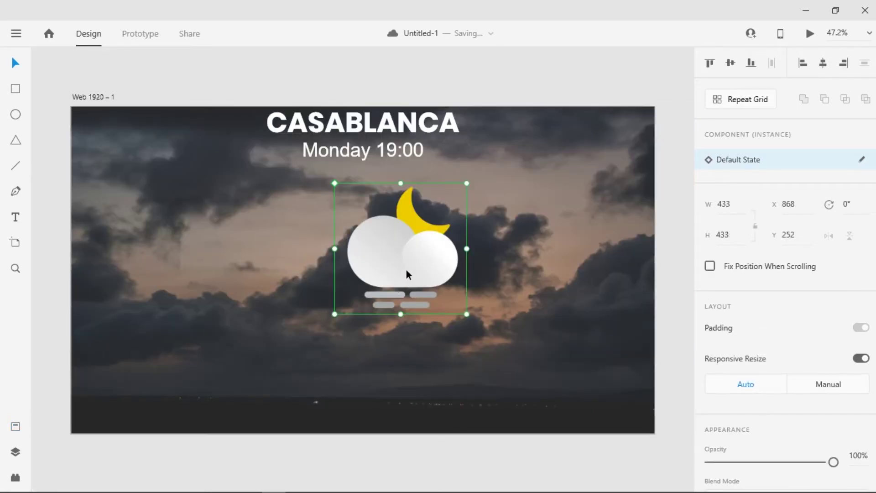
left_click_drag(406, 270, 366, 253)
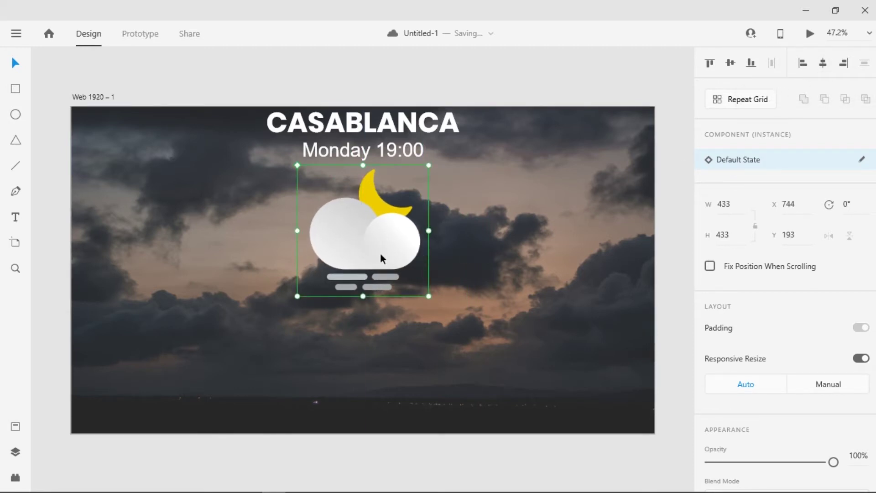
- Move the weather icon down to about Y 231 and the "Monday 19:00" text down to about Y 117
left_click_drag(372, 254, 374, 256)
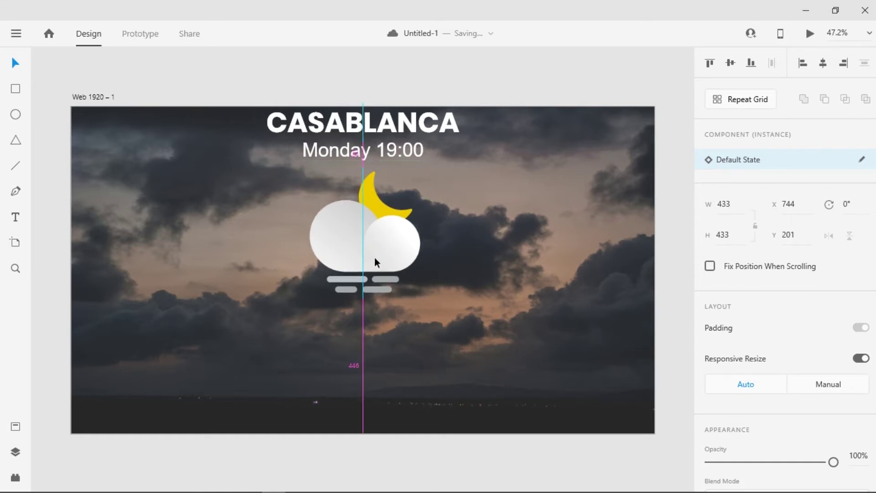
left_click(469, 258)
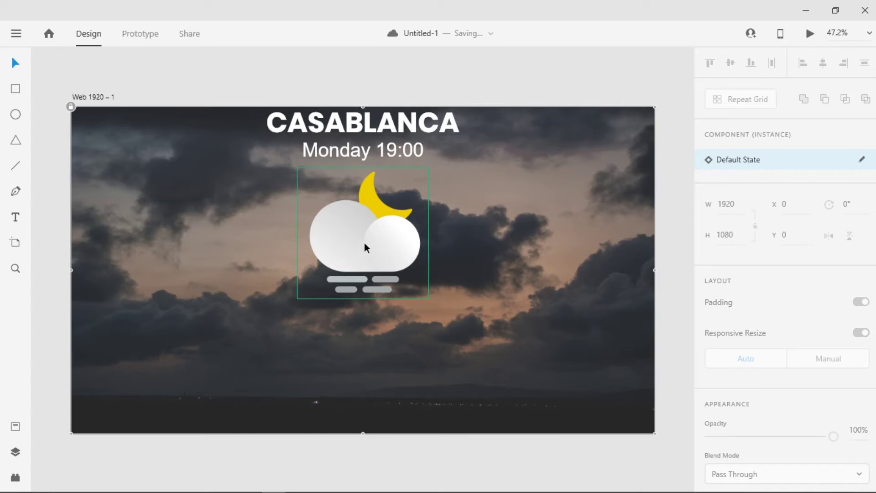
left_click_drag(364, 247, 365, 256)
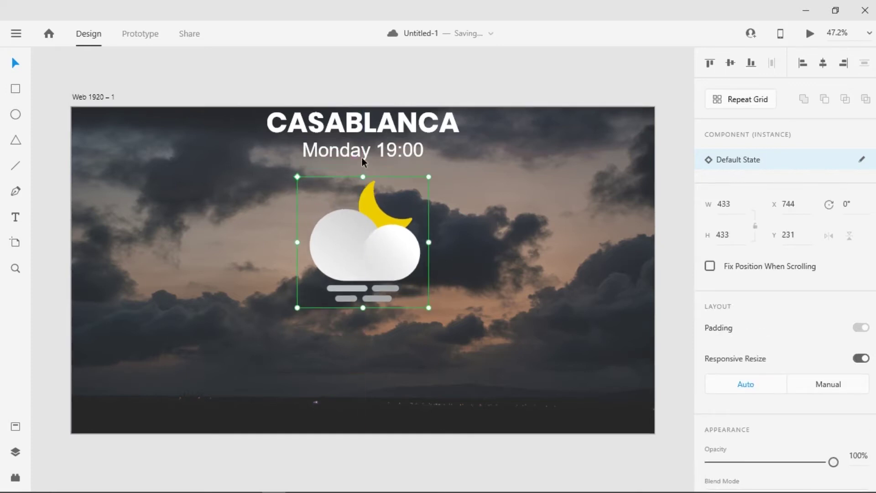
left_click_drag(363, 157, 362, 160)
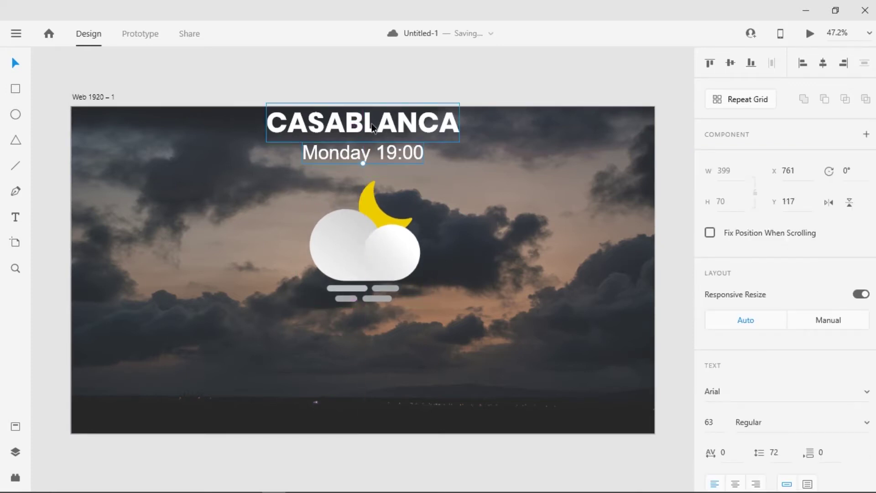
- Move the "CASABLANCA" title down to about Y 10, keeping it horizontally centered
mouse_move(372, 126)
left_mouse_down()
mouse_move(373, 134)
mouse_move(363, 134)
left_mouse_up()
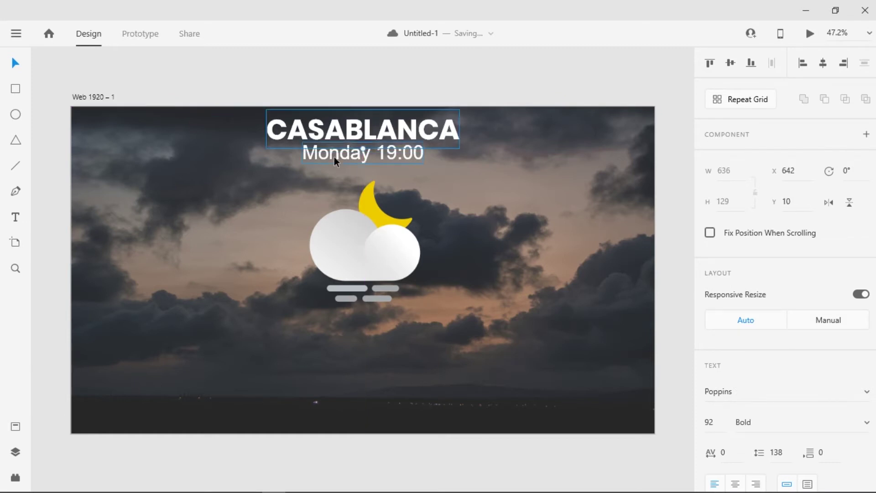
left_click(256, 313)
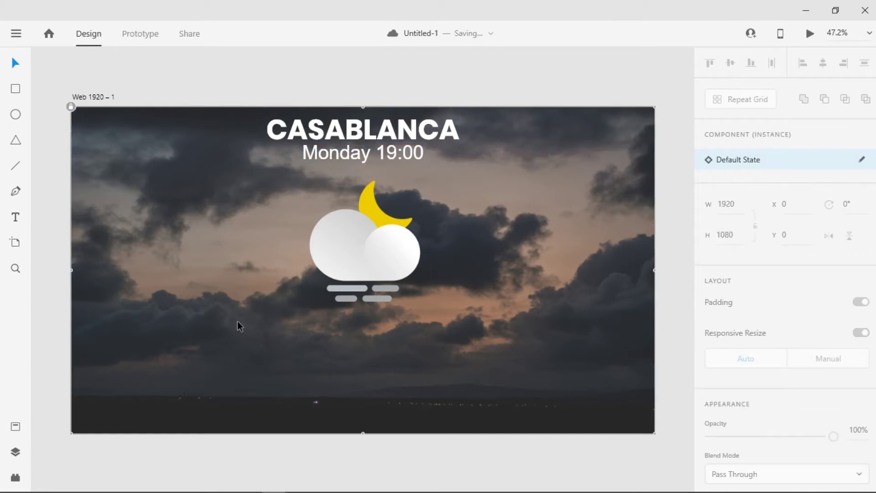
- Add the text "Cloudy" in the Poppins 56pt character style and center it below the weather icon at about X 858, Y 684
left_click(16, 218)
left_click(16, 427)
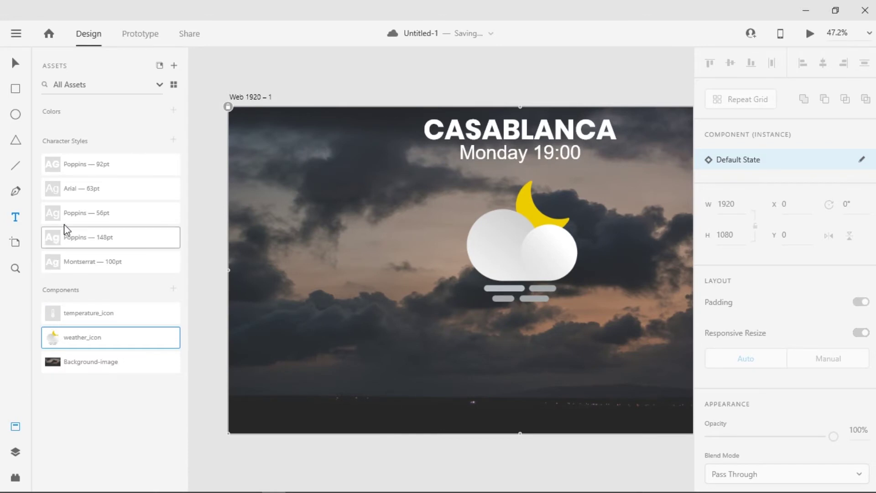
left_click(481, 345)
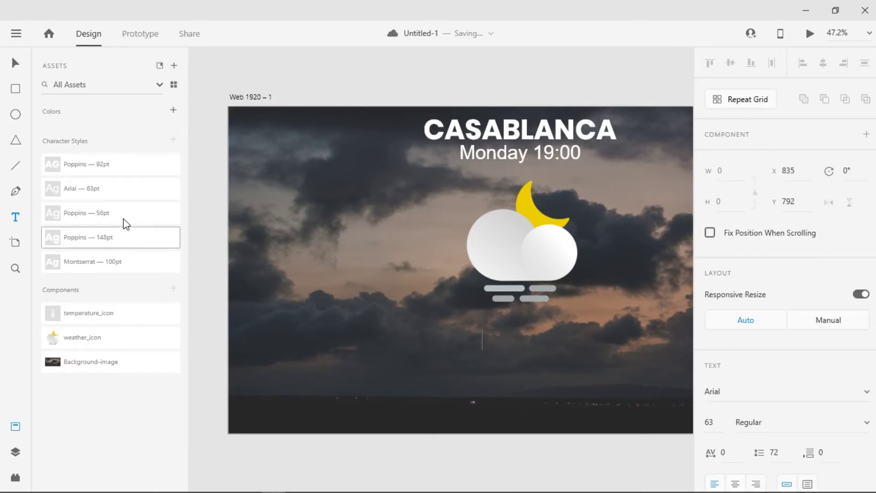
left_click(75, 214)
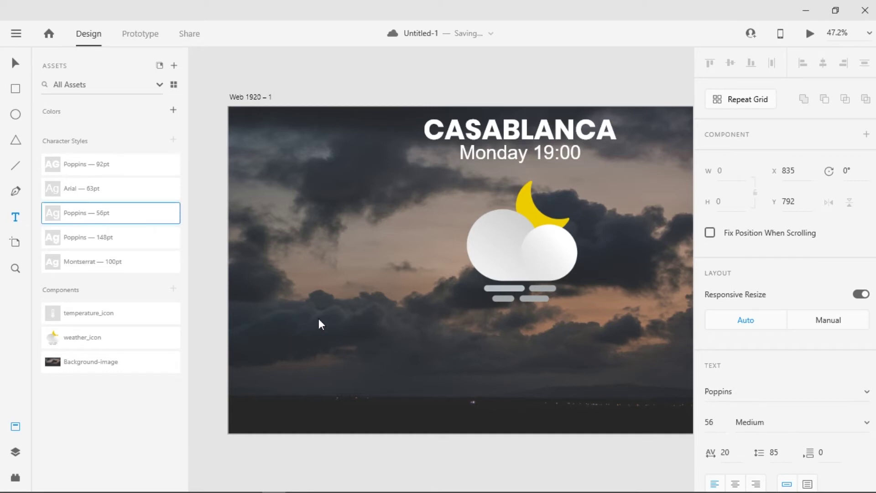
type("Cloudy")
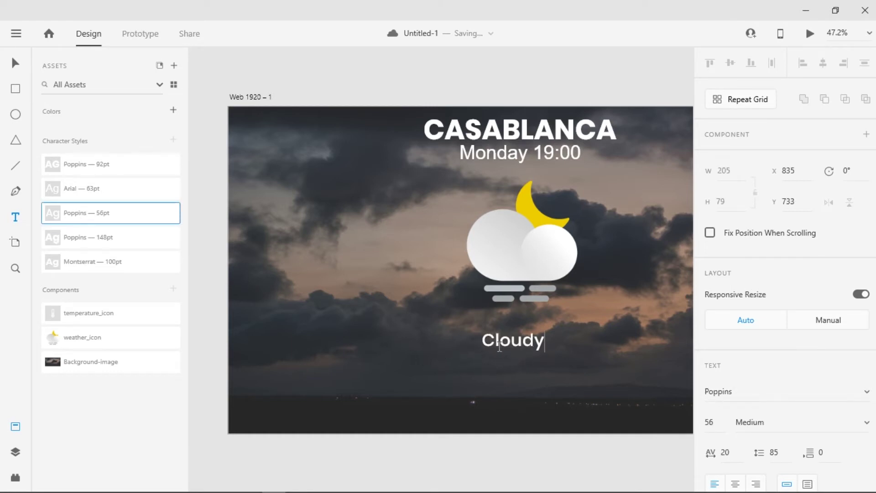
left_click(17, 430)
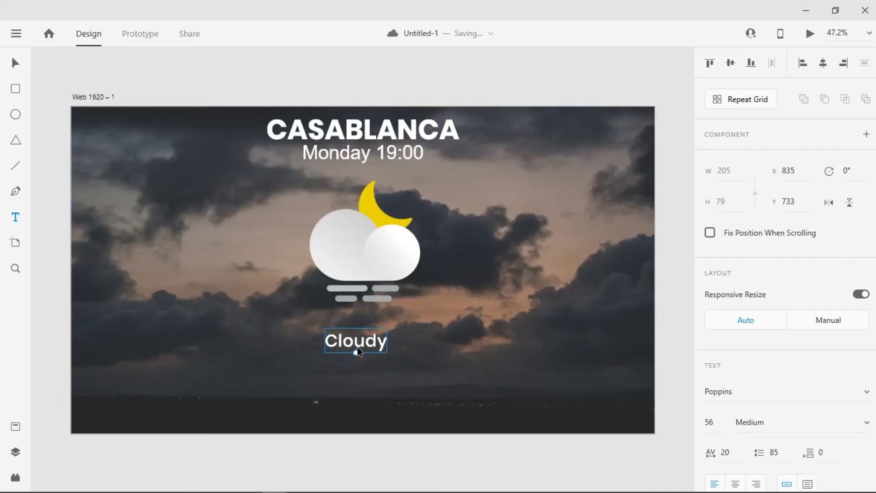
left_click_drag(360, 347, 366, 332)
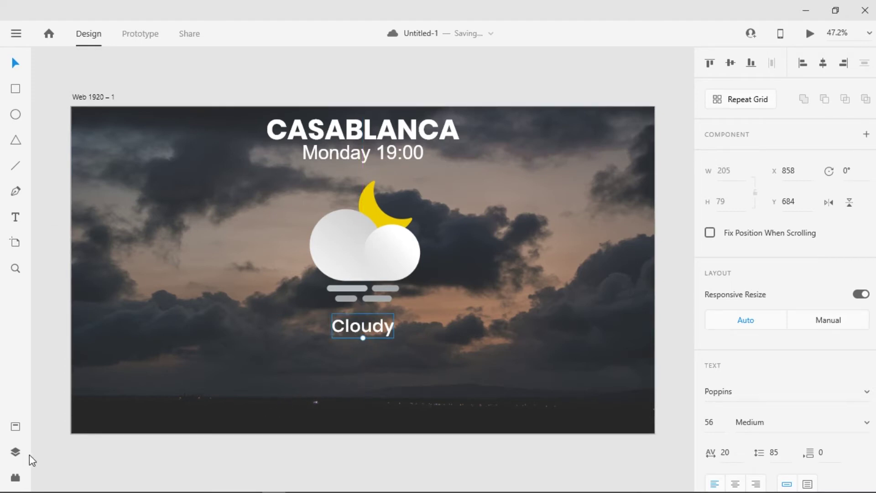
left_click(59, 417)
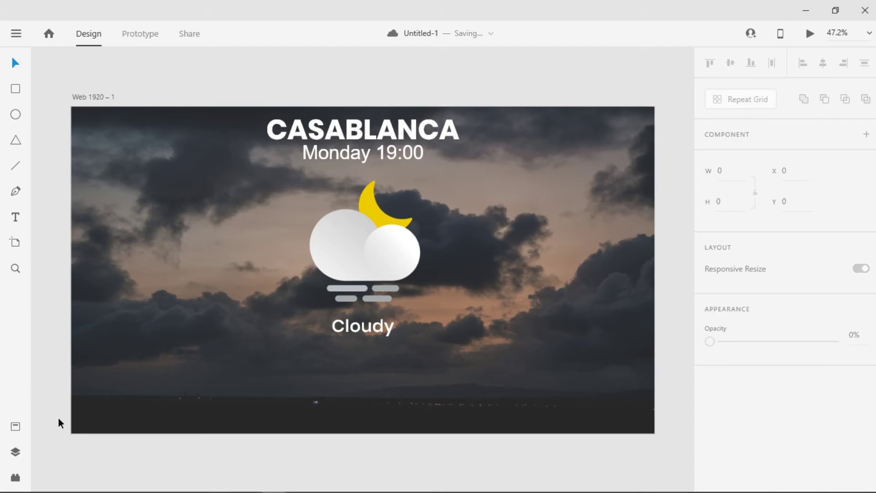
- Place the temperature_icon component below and left of the "Cloudy" text, at about X 602, Y 780
left_click(15, 426)
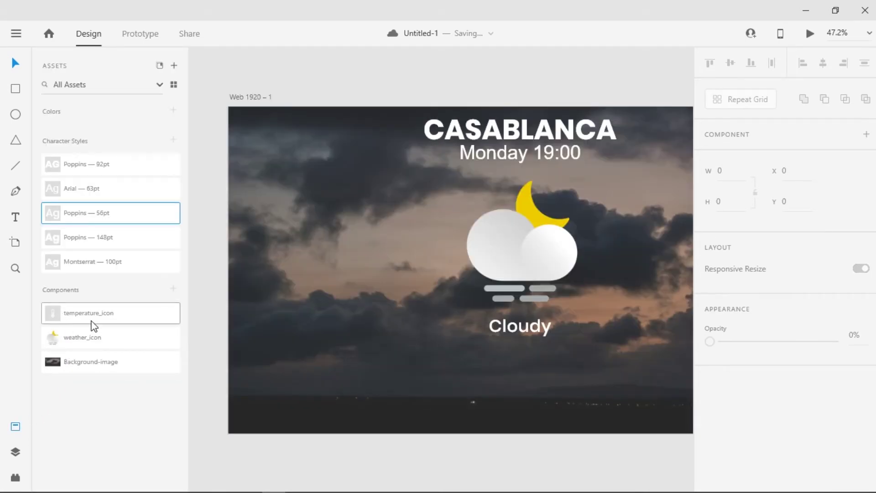
left_click_drag(68, 322, 444, 387)
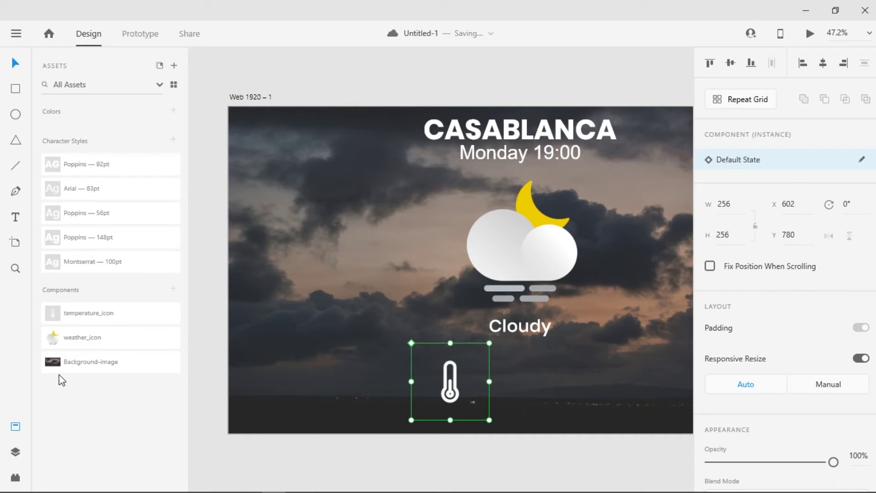
- Add the text "90" to the right of the temperature icon using the Poppins 148pt character style
left_click(15, 217)
left_click(534, 391)
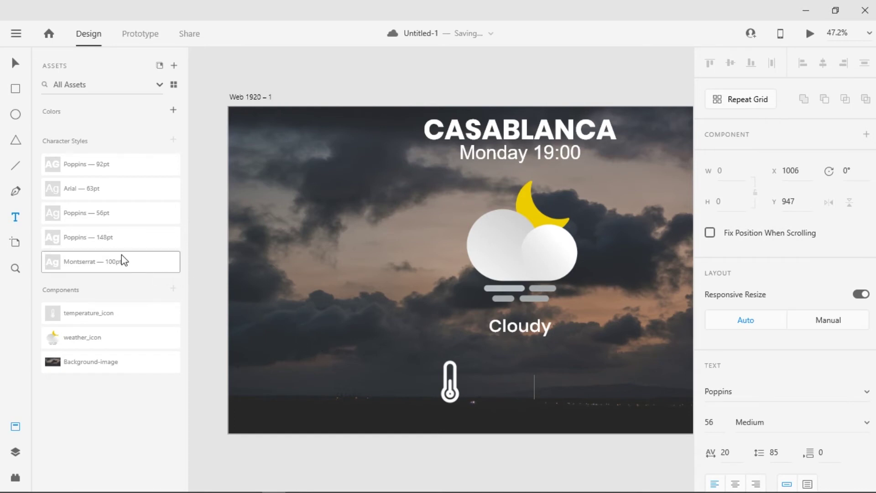
left_click(74, 244)
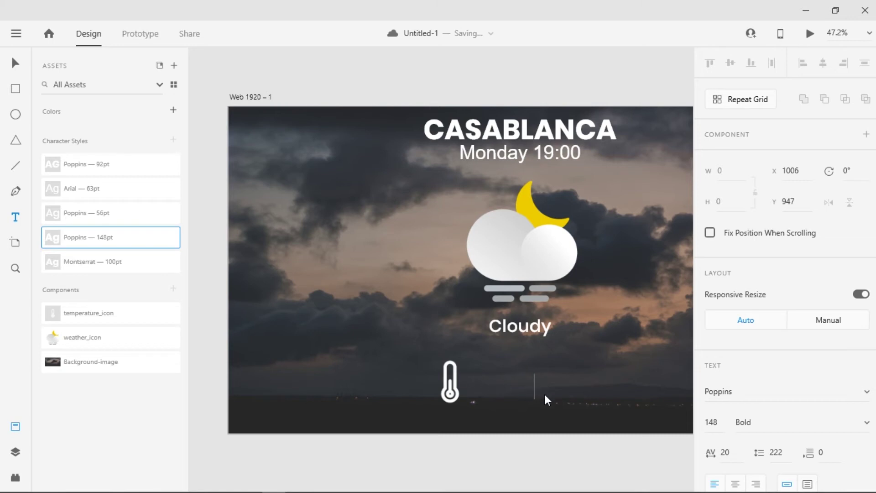
type("90")
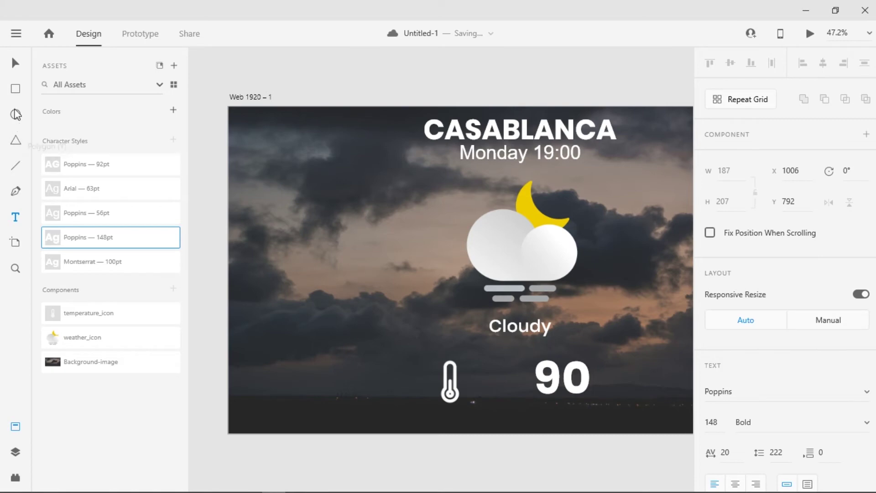
left_click(15, 62)
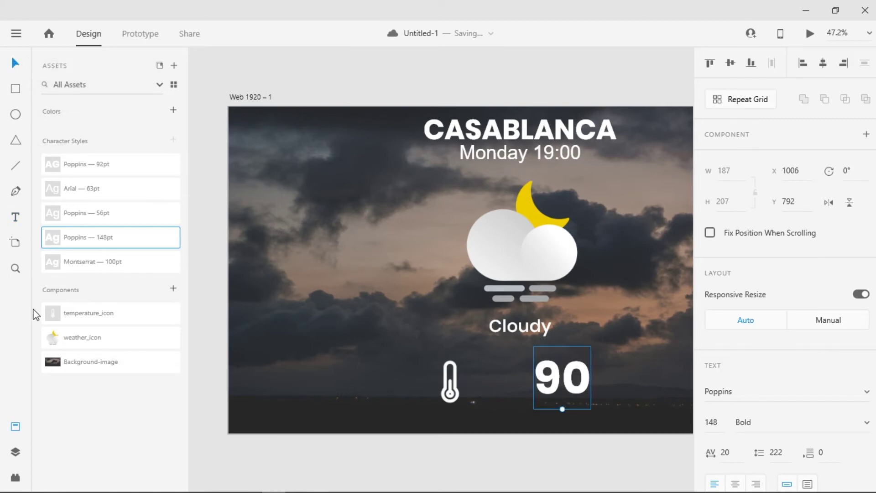
left_click(15, 427)
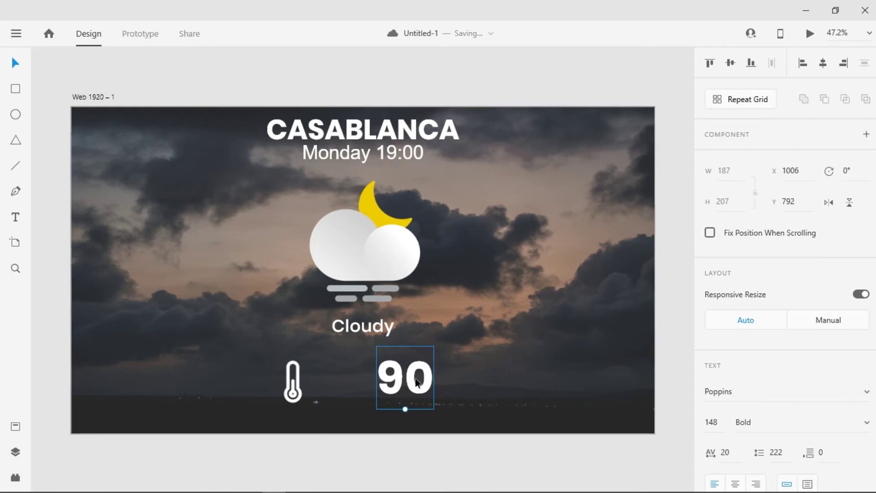
- Move the "90" text to about X 858, Y 807 and bring the temperature icon close to its left side
left_click_drag(406, 376, 381, 380)
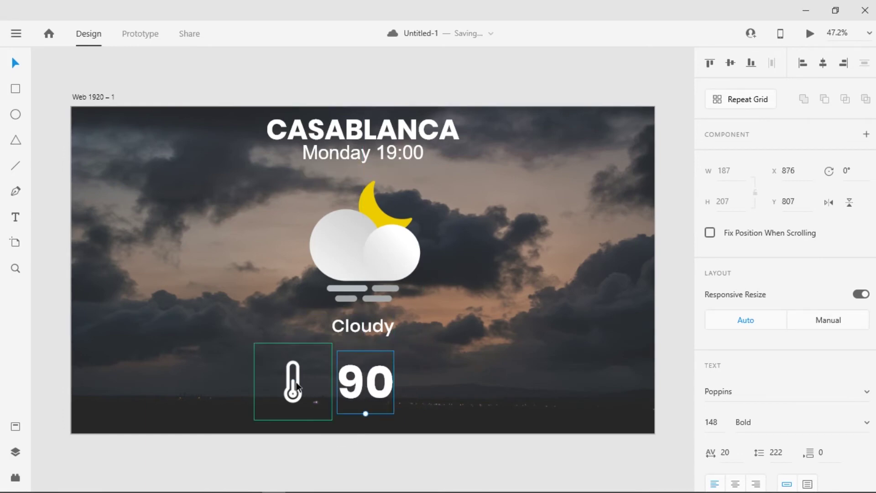
left_click_drag(293, 385, 308, 380)
mouse_move(366, 388)
left_mouse_down()
mouse_move(315, 390)
mouse_move(366, 387)
left_mouse_up()
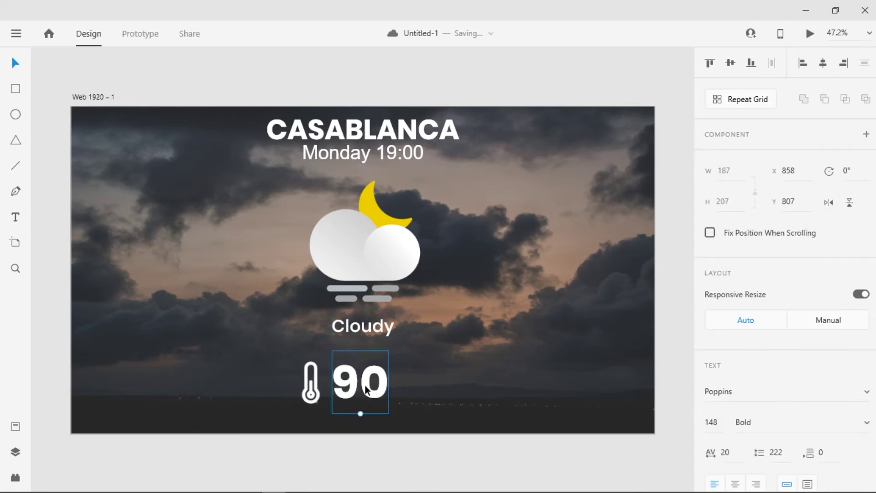
left_click(406, 387)
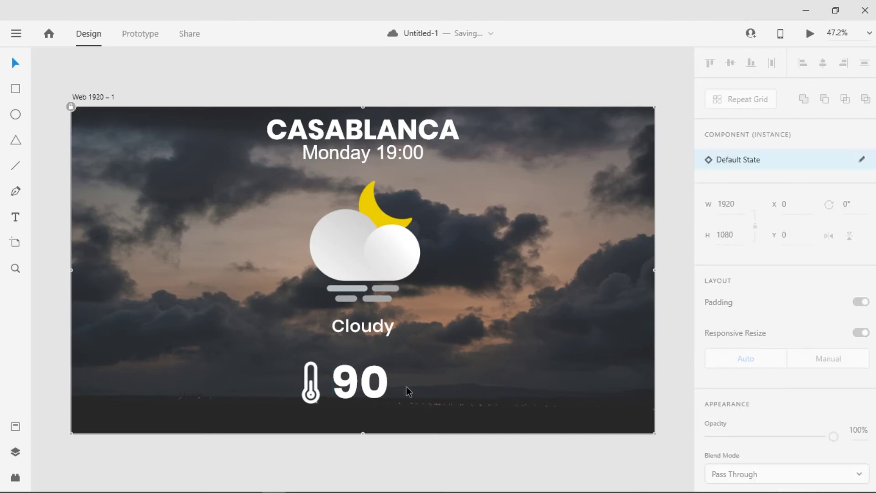
- Add the text "°C | °F" to the right of "90" using the Montserrat 100pt character style
left_click(17, 428)
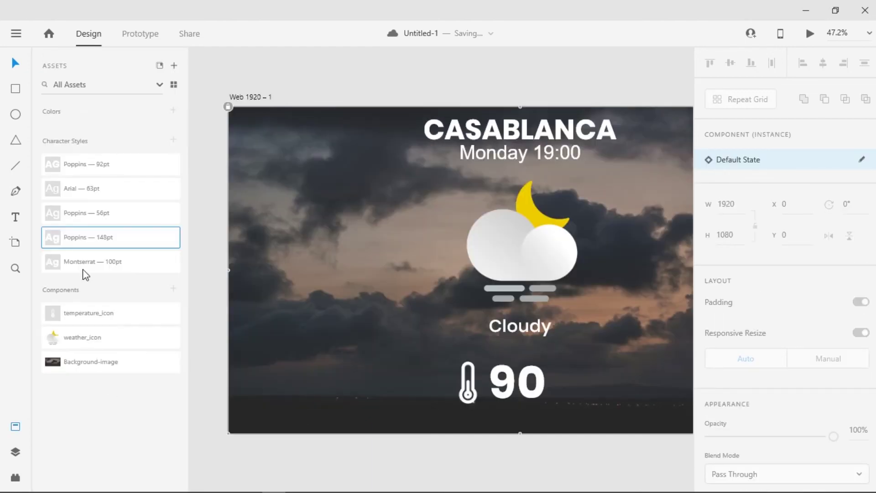
left_click(125, 270)
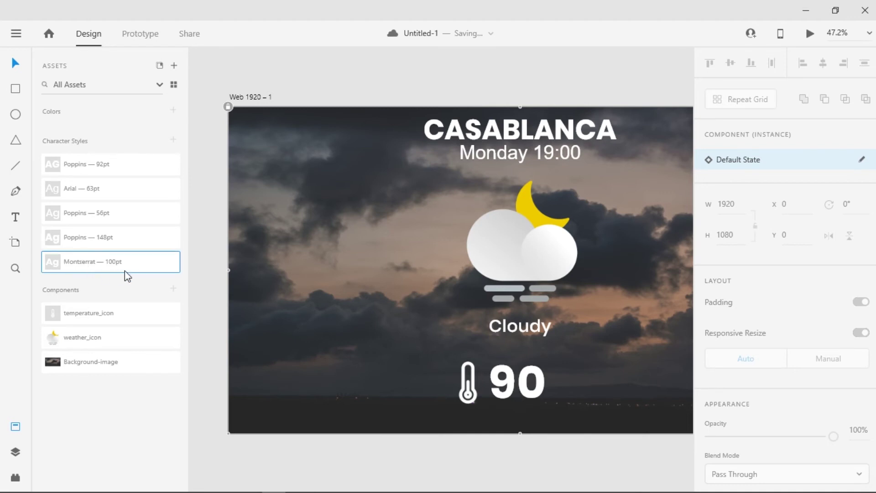
left_click(16, 219)
left_click(573, 387)
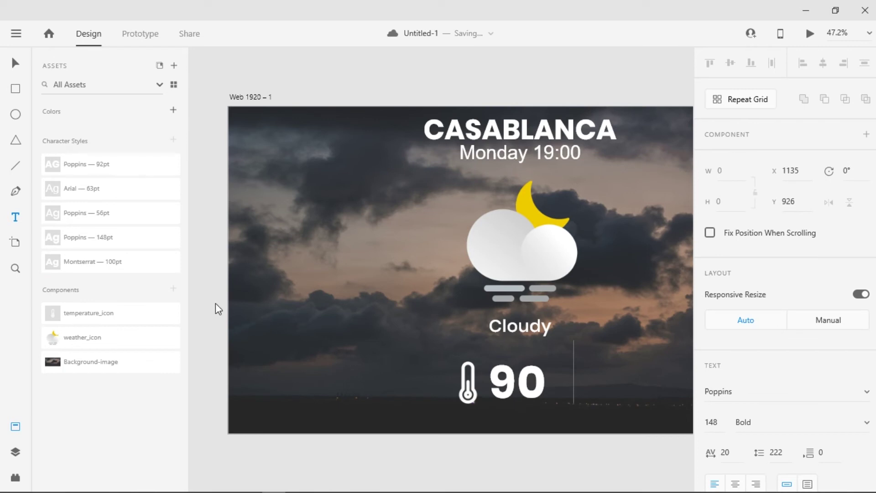
left_click(117, 266)
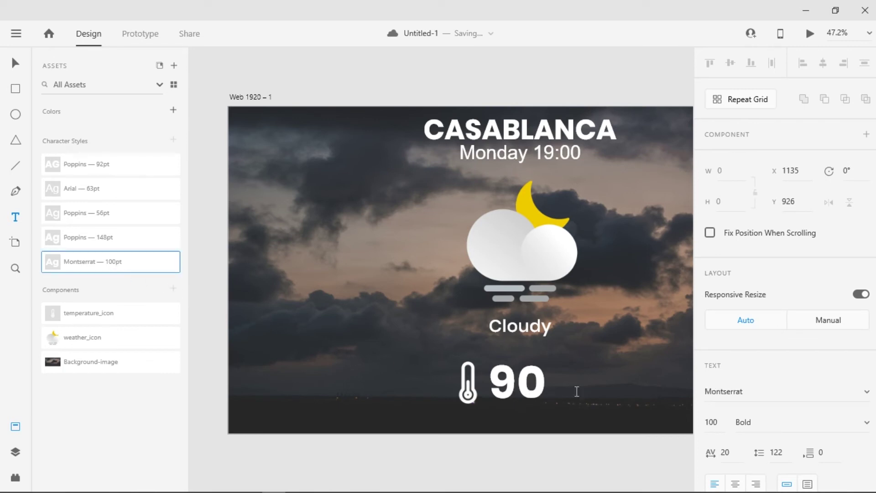
type("°C |")
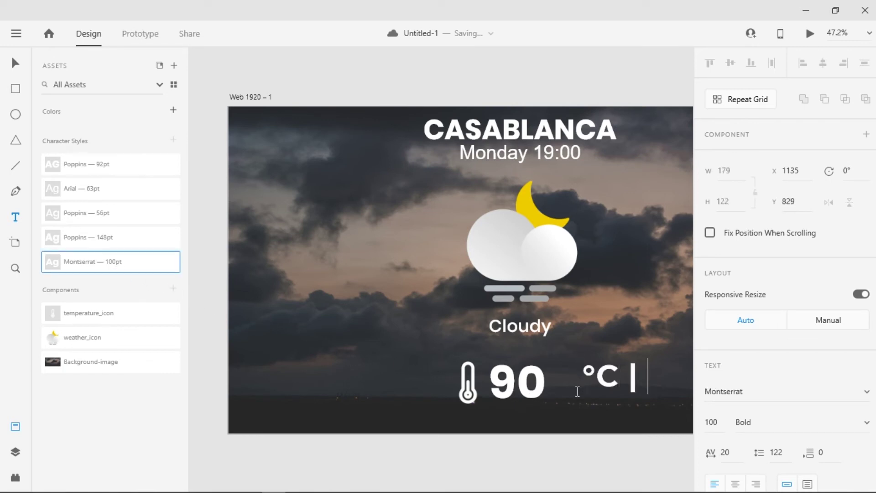
type(" °F")
left_click(17, 430)
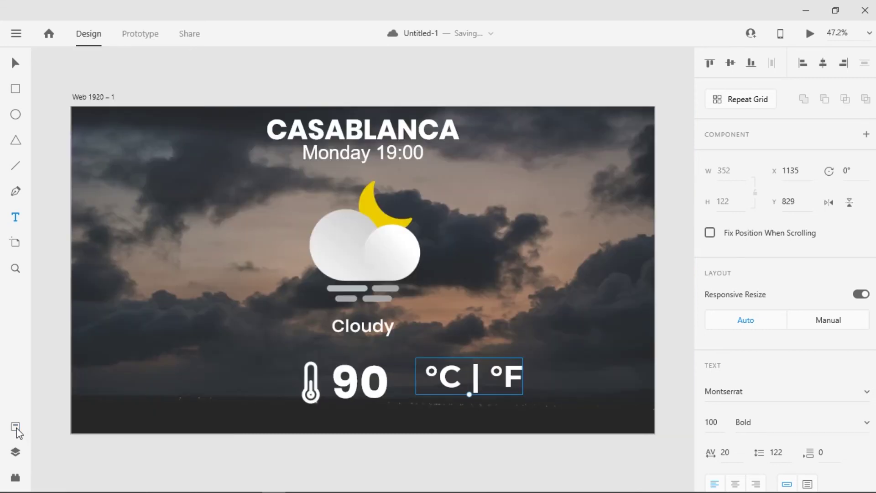
- Move the "°C | °F" text right beside "90", at about X 1045, Y 850
left_click(15, 64)
left_click(538, 351)
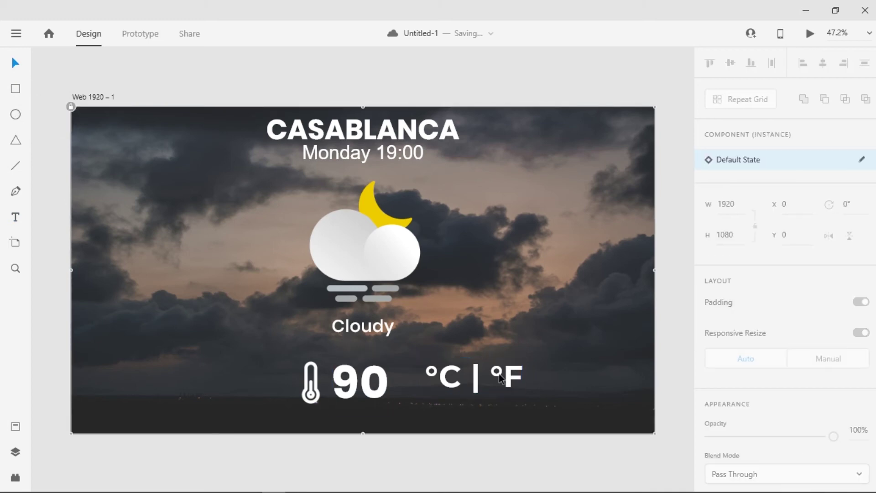
left_click_drag(470, 390, 442, 390)
left_click(373, 386)
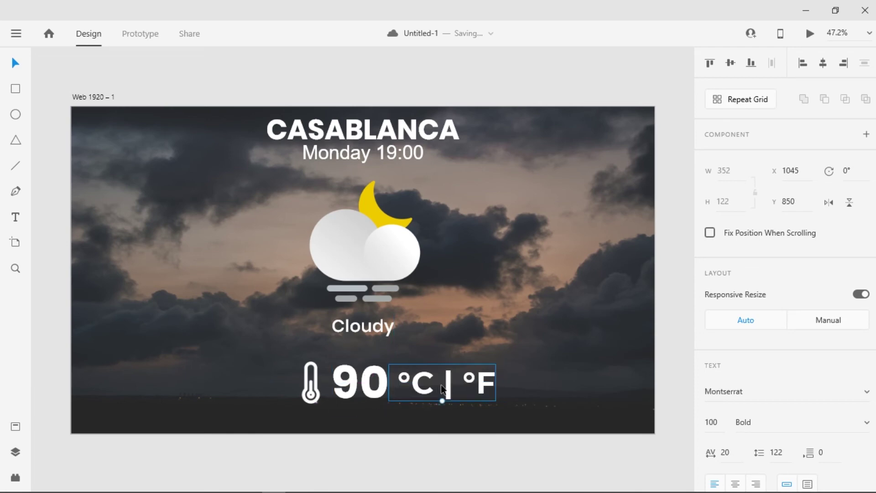
- Shift the temperature icon, "90" and the unit text slightly left, placing the unit text at about X 1017, Y 850
left_click_drag(314, 395, 307, 395)
left_click_drag(360, 387, 390, 394)
left_click_drag(457, 392, 448, 391)
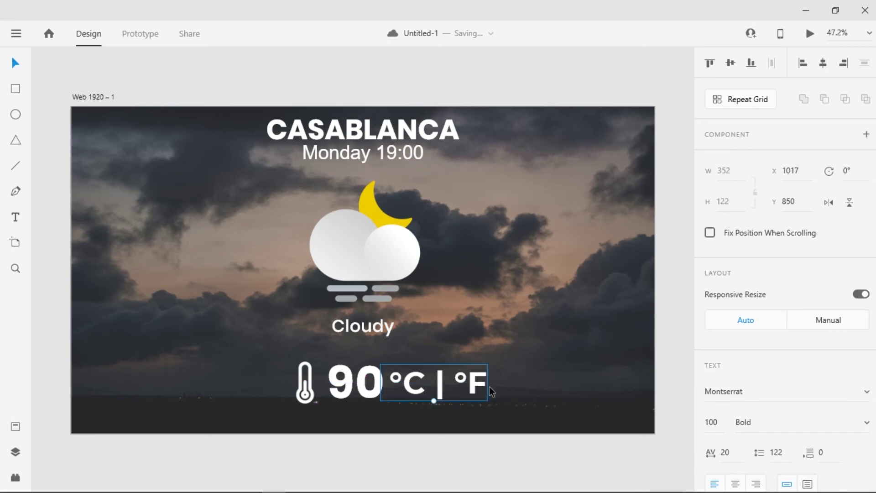
left_click(495, 385)
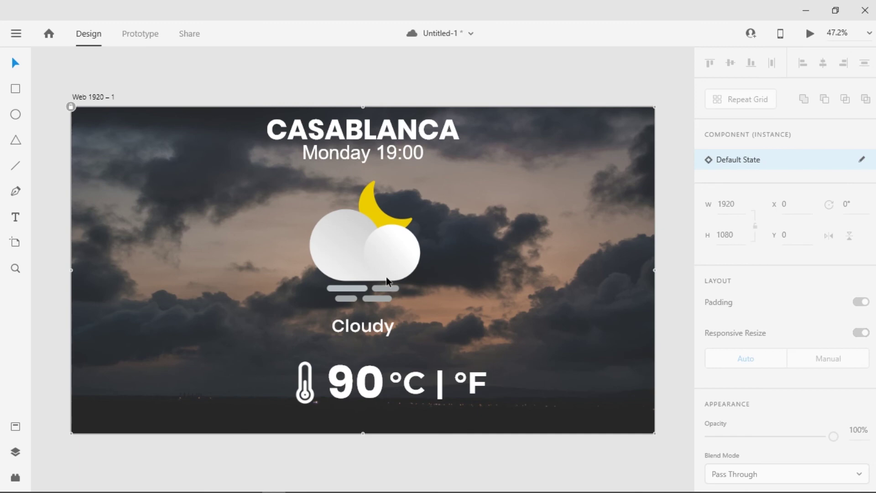
- Move the "Monday 19:00" text slightly down to leave more space below the title
left_click_drag(371, 258, 371, 262)
left_click(438, 320)
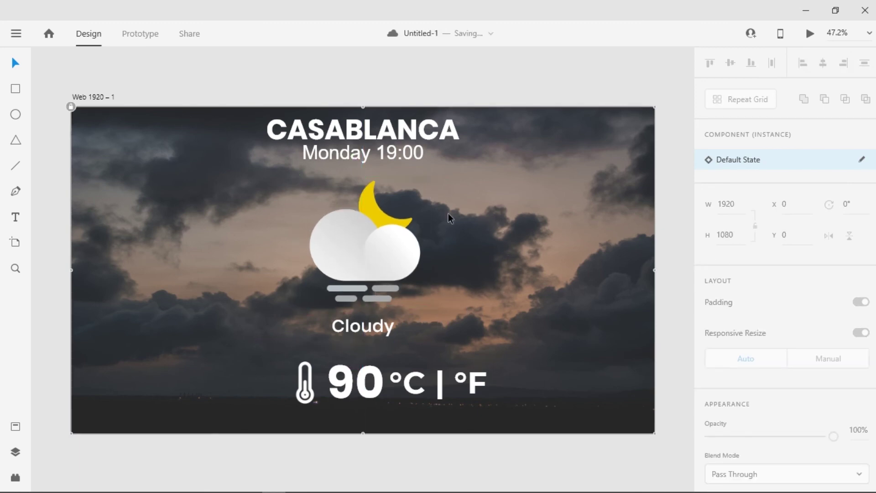
left_click_drag(386, 158, 387, 160)
left_click(520, 235)
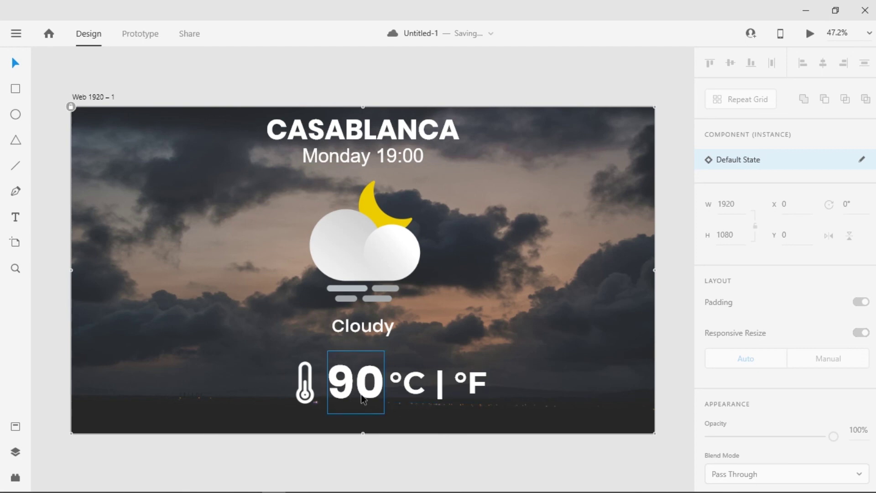
- Move the temperature icon slightly closer to "90", at about X 650, Y 783, and deselect everything
left_click_drag(306, 401, 308, 393)
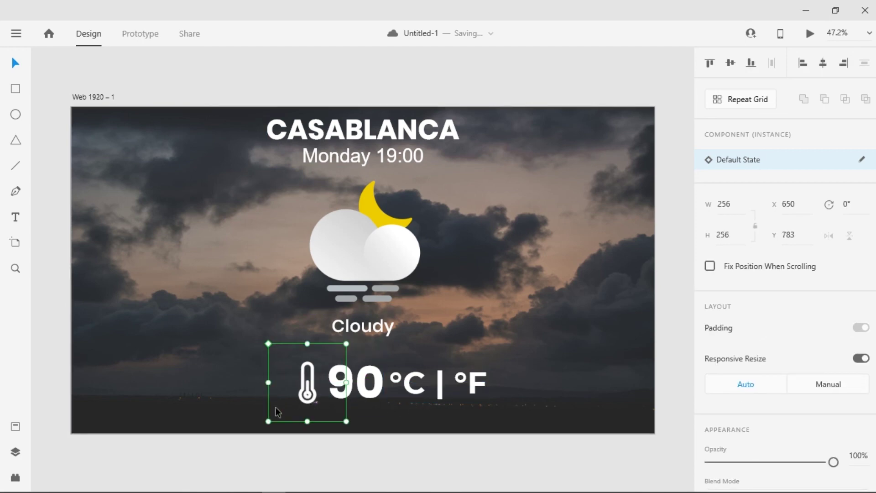
left_click(449, 284)
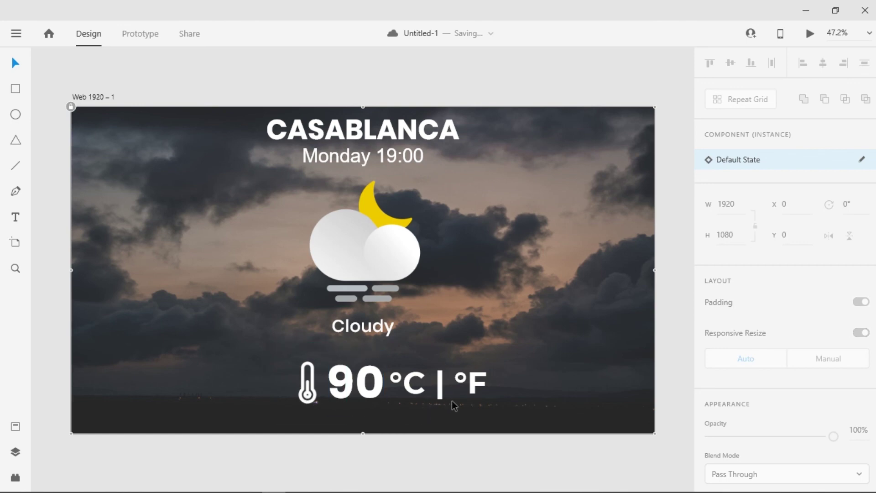
left_click(676, 389)
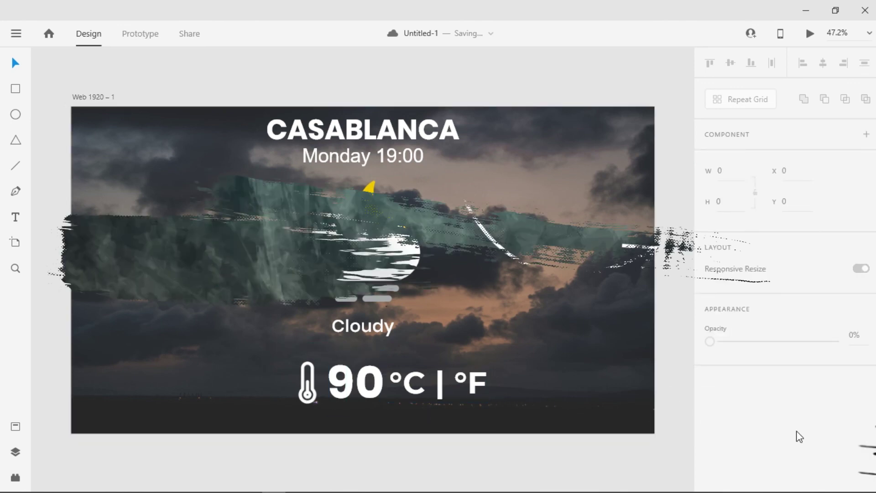